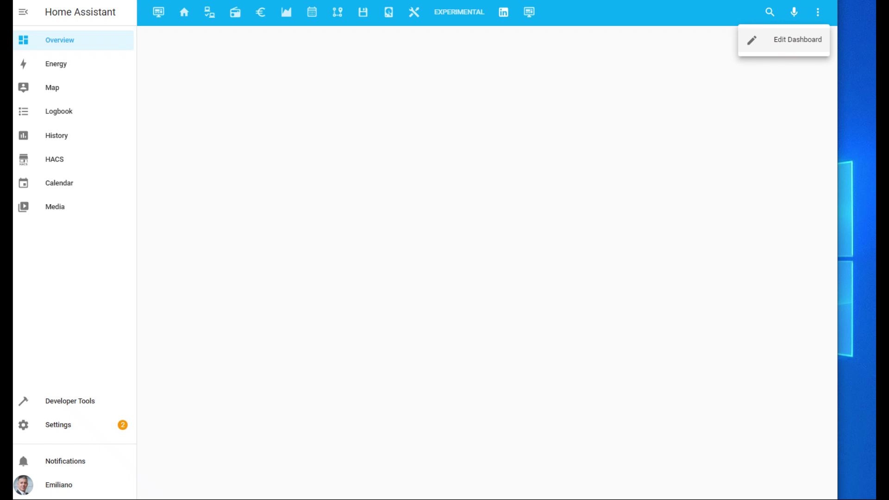
Step: Start editing the dashboard and begin a new Tile card in the LinkedIn view
{"action": "left_click", "coordinate": [784, 39]}
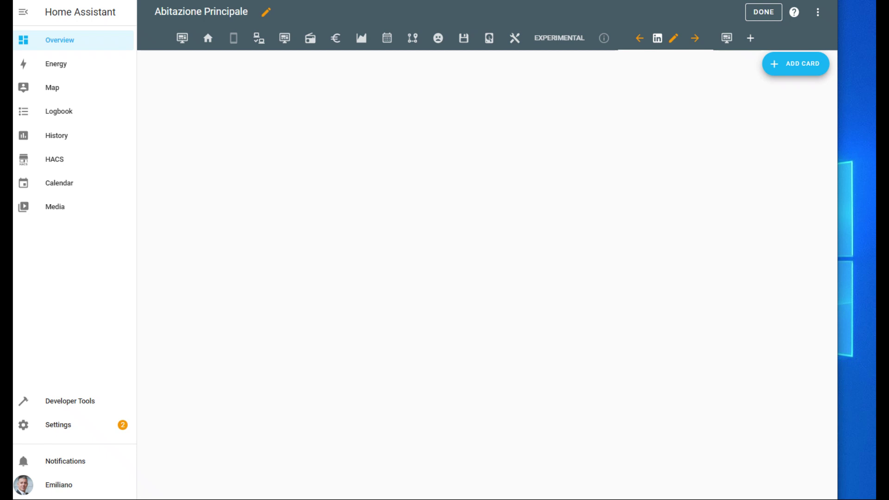
{"action": "left_click", "coordinate": [796, 63]}
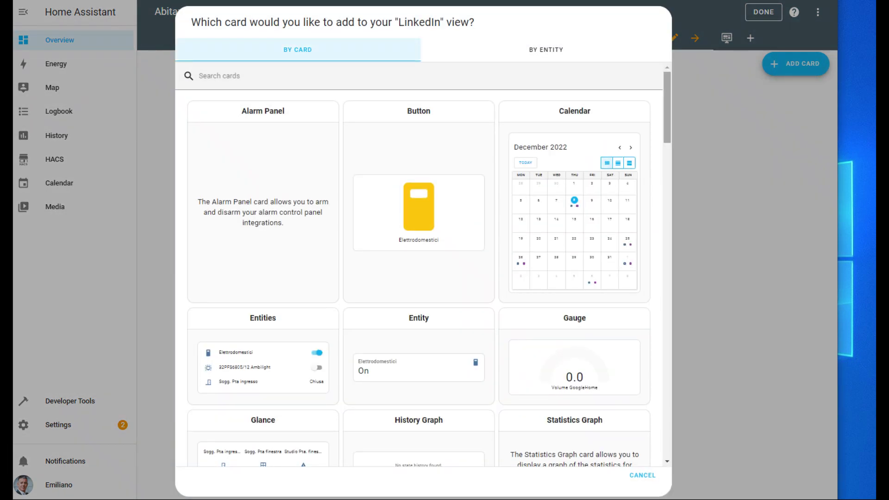
{"action": "scroll", "coordinate": [422, 264], "scroll_direction": "down", "scroll_amount": 2}
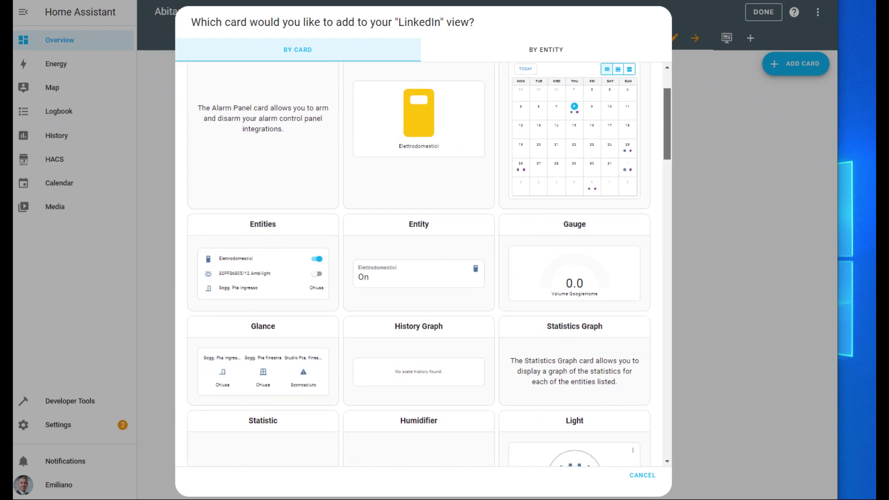
{"action": "scroll", "coordinate": [423, 265], "scroll_direction": "down", "scroll_amount": 5}
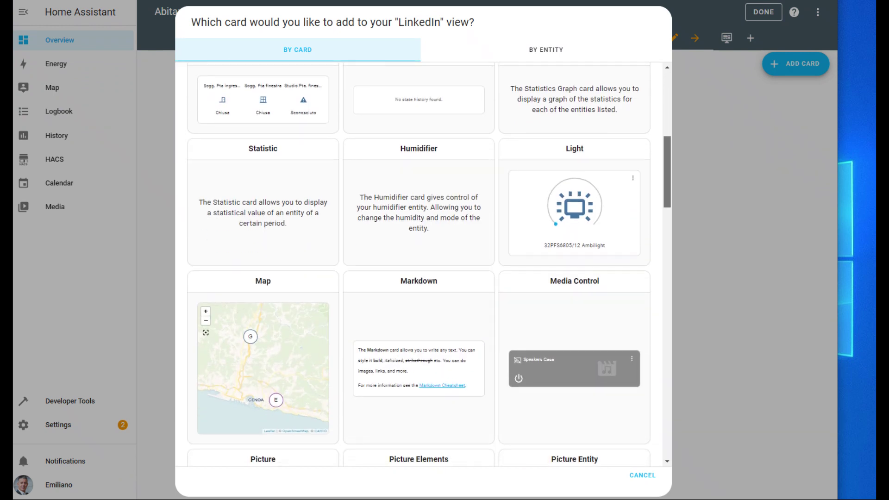
{"action": "scroll", "coordinate": [423, 264], "scroll_direction": "down", "scroll_amount": 3}
{"action": "scroll", "coordinate": [423, 264], "scroll_direction": "down", "scroll_amount": 6}
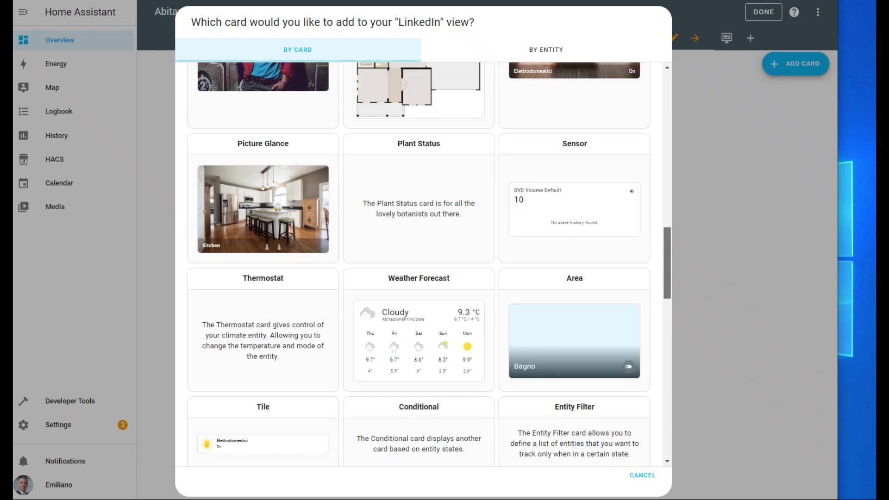
{"action": "scroll", "coordinate": [419, 264], "scroll_direction": "down", "scroll_amount": 3}
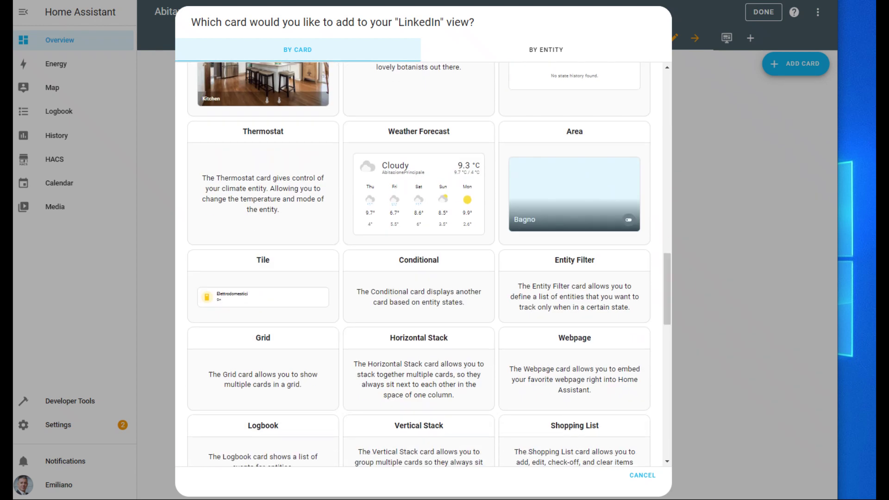
{"action": "left_click", "coordinate": [263, 296]}
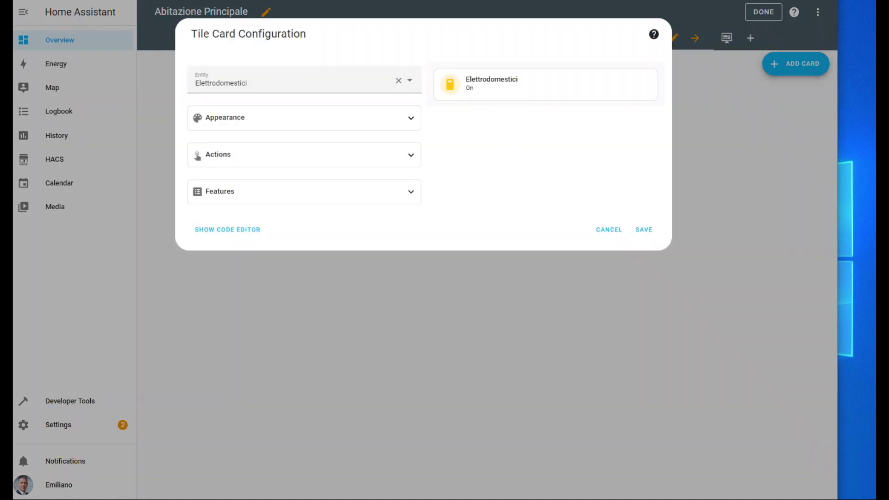
Step: Replace the Tile card's entity with StudioTapparella (cover.nano_shutter_v_3_3)
{"action": "left_click", "coordinate": [397, 80]}
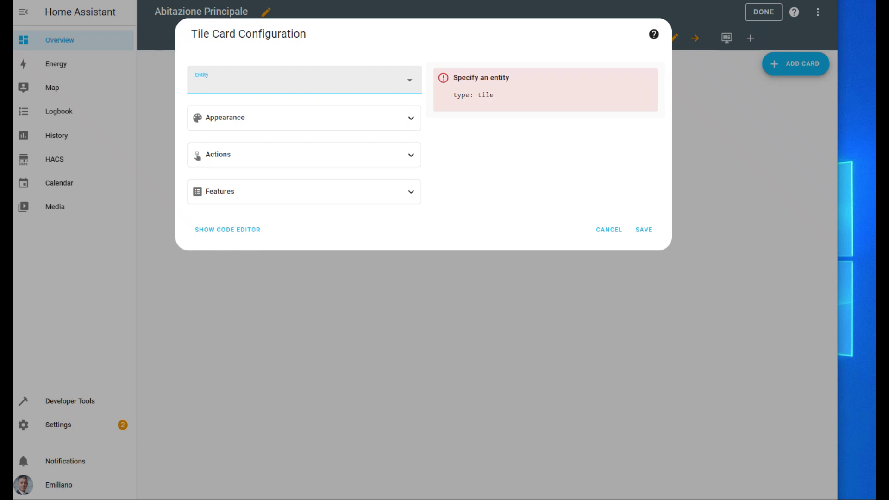
{"action": "type", "text": "studiotapp"}
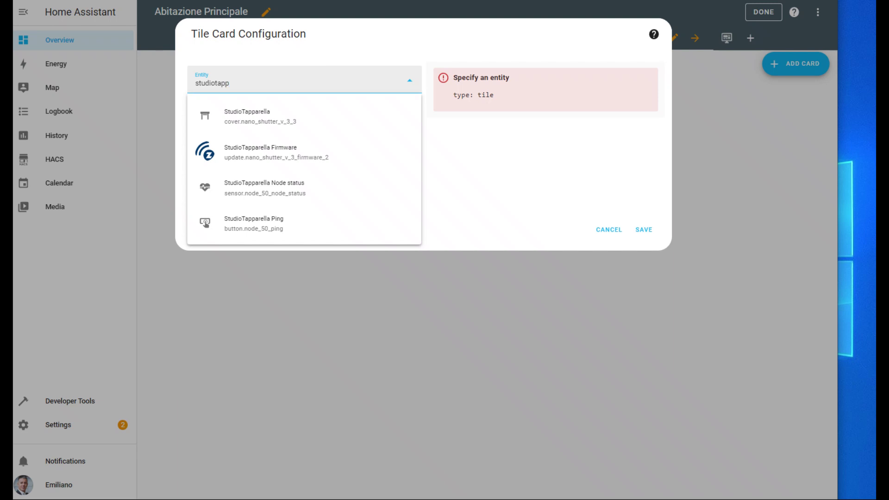
{"action": "key", "text": "Down"}
{"action": "key", "text": "Return"}
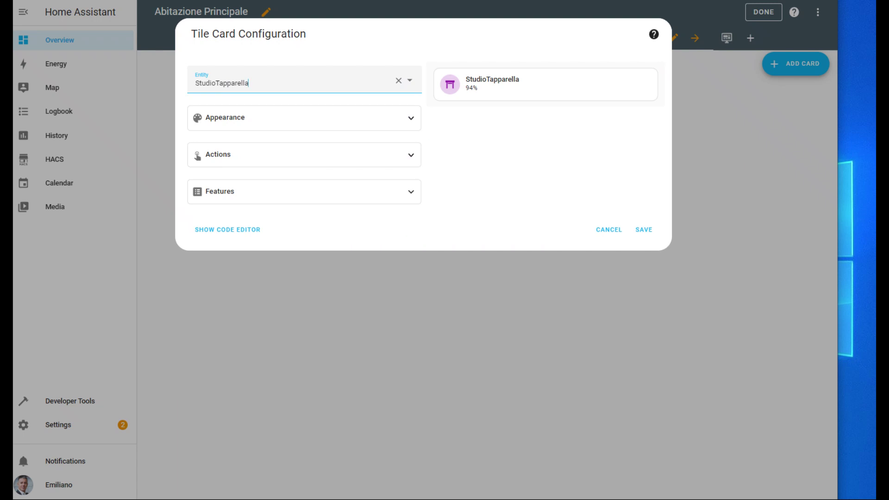
Step: Add the Cover open/close feature to the StudioTapparella tile and save the card
{"action": "left_click", "coordinate": [304, 191]}
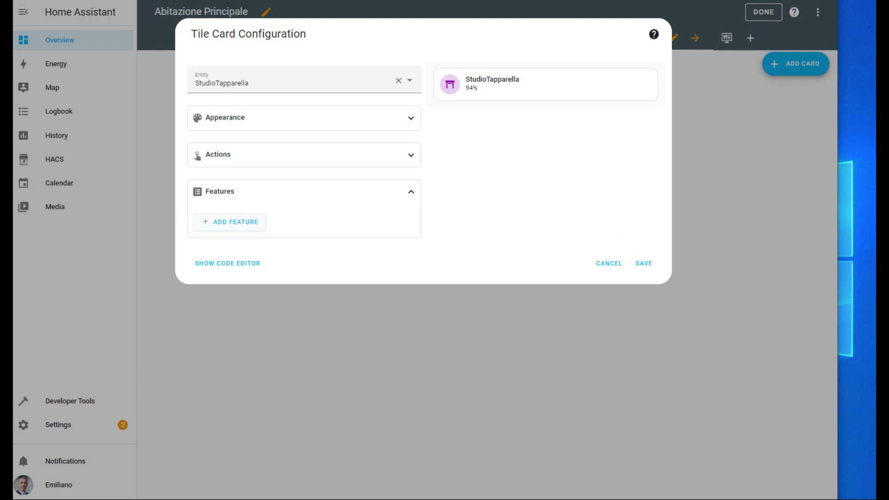
{"action": "left_click", "coordinate": [230, 222]}
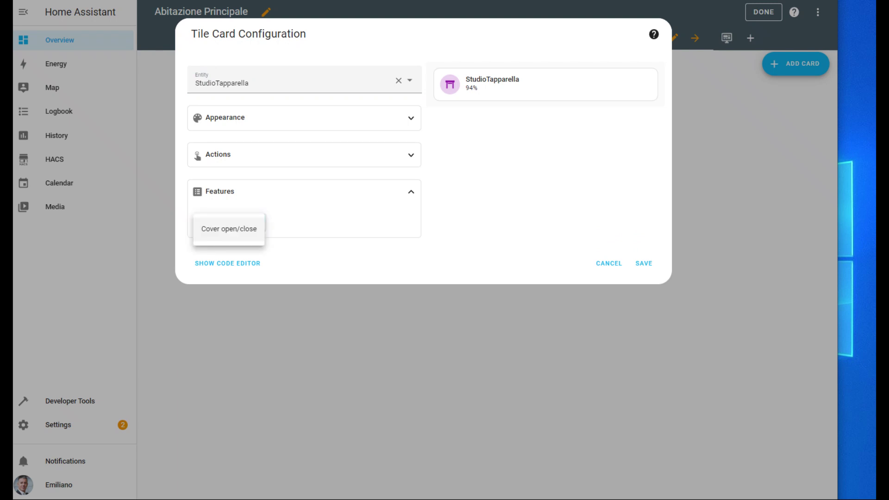
{"action": "left_click", "coordinate": [229, 228]}
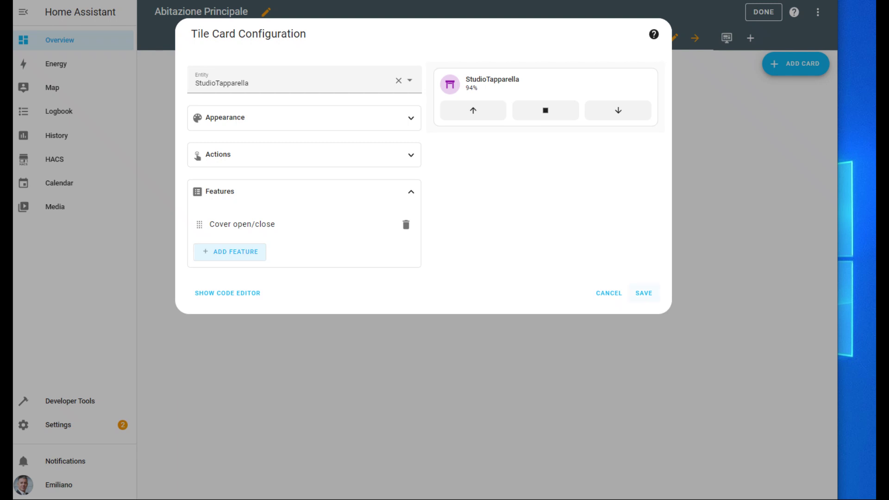
{"action": "left_click", "coordinate": [644, 293]}
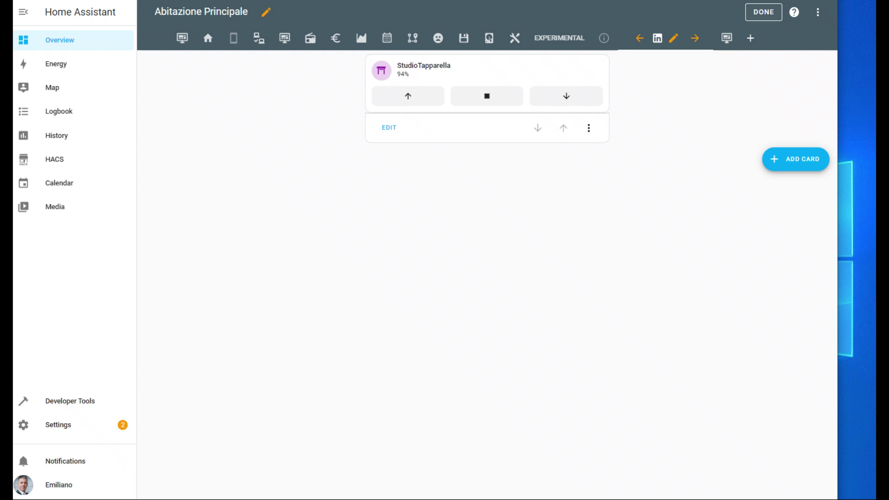
Step: Finish editing the dashboard and raise the StudioTapparella shutter from its tile card
{"action": "left_click", "coordinate": [764, 12]}
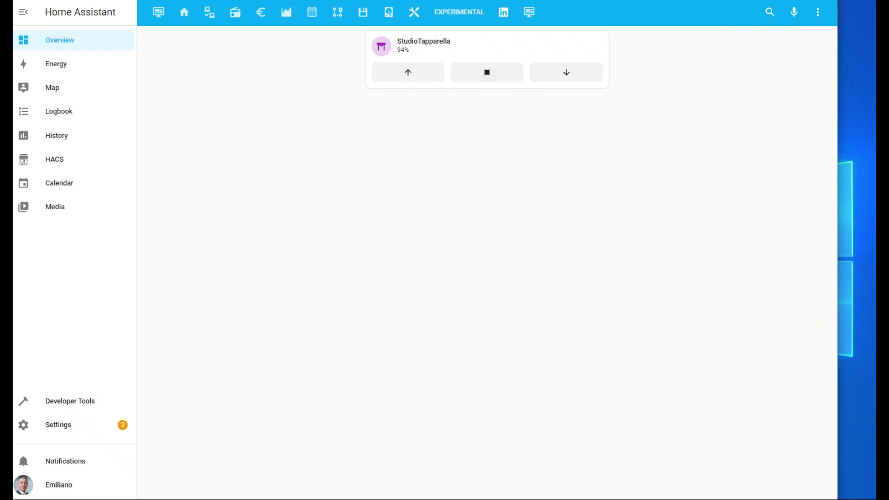
{"action": "left_click", "coordinate": [429, 76]}
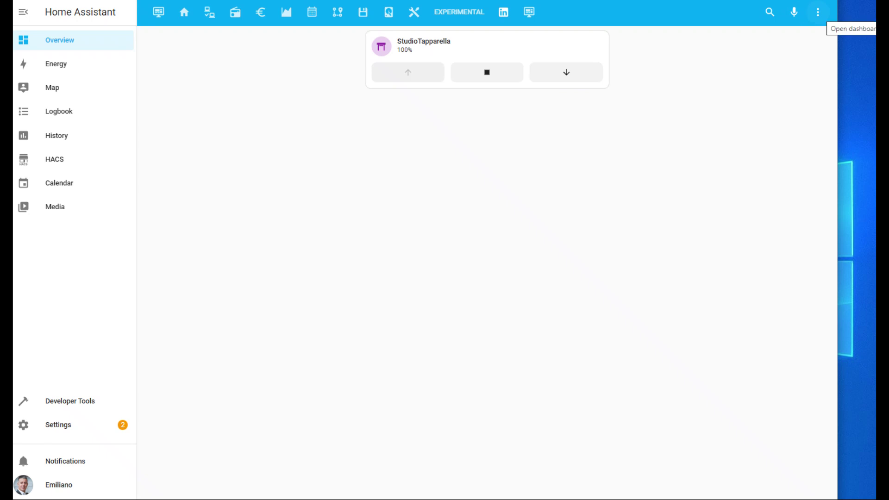
Step: Reopen the StudioTapparella tile card's configuration in dashboard editing and try the Primary color in its appearance settings
{"action": "left_click", "coordinate": [817, 12]}
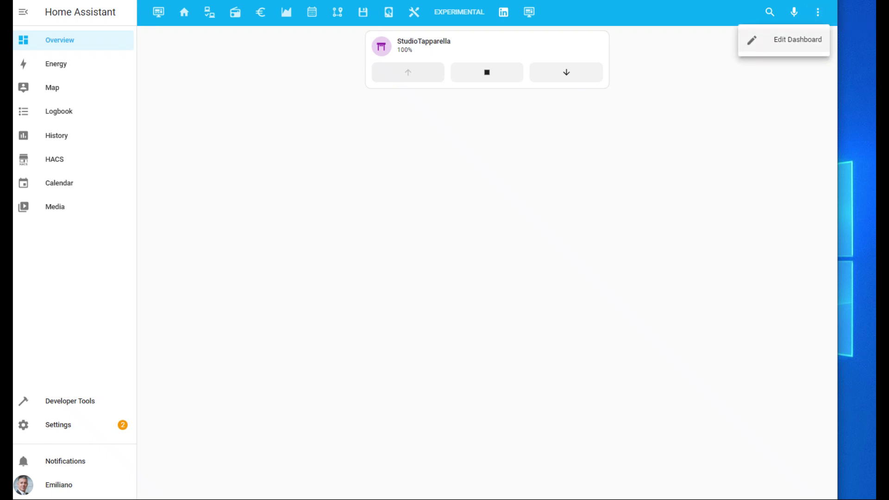
{"action": "left_click", "coordinate": [792, 40]}
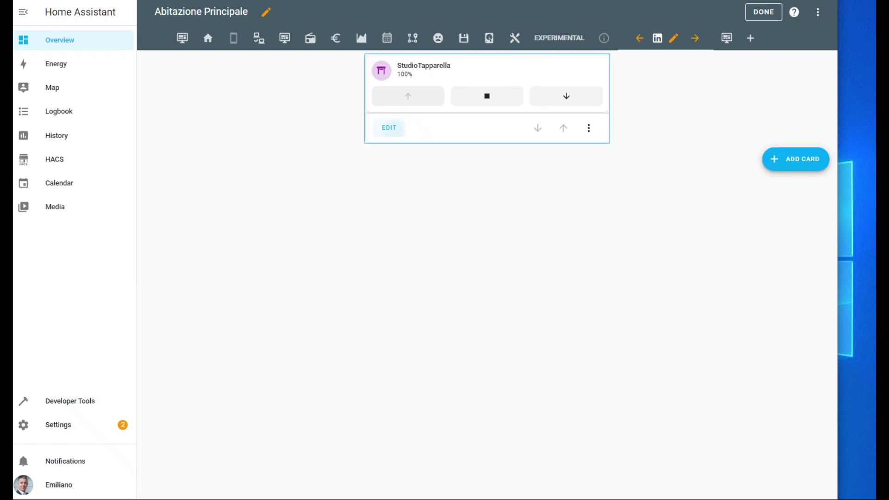
{"action": "left_click", "coordinate": [389, 127]}
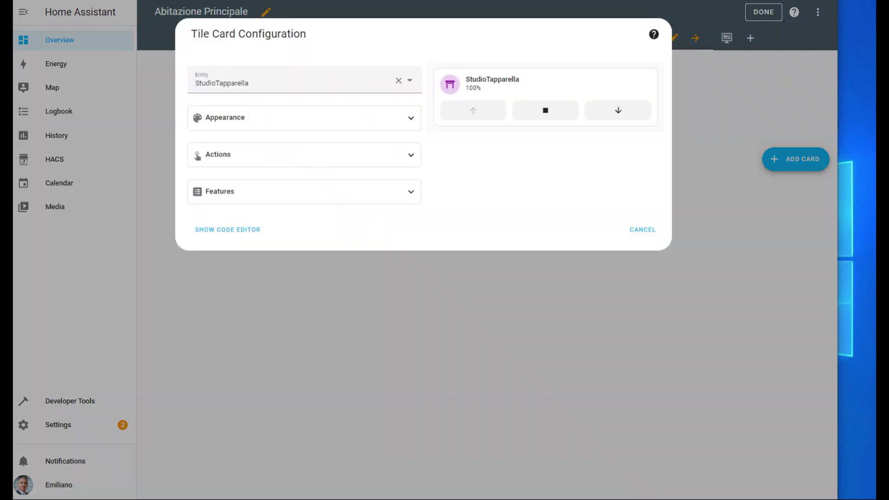
{"action": "left_click", "coordinate": [304, 117]}
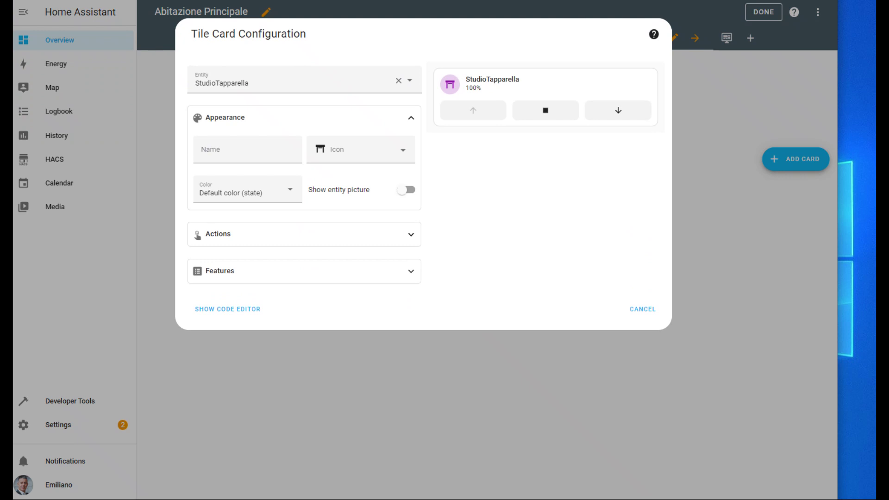
{"action": "left_click", "coordinate": [245, 193]}
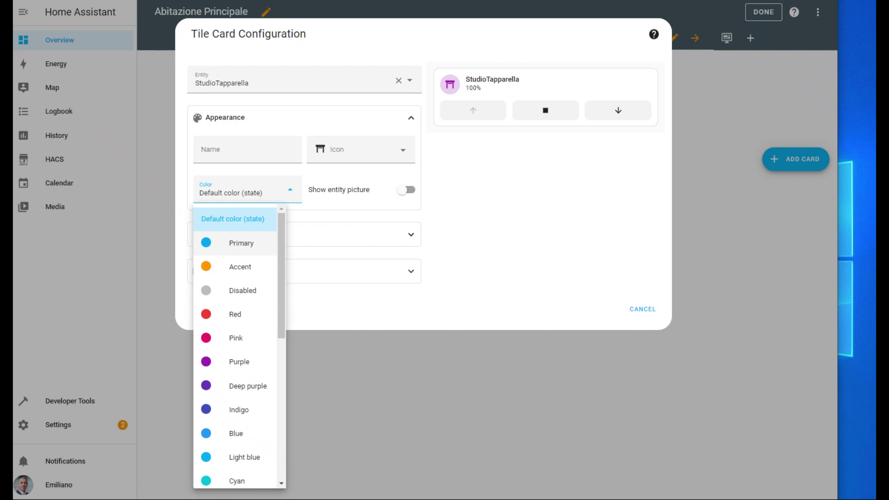
{"action": "left_click", "coordinate": [241, 243]}
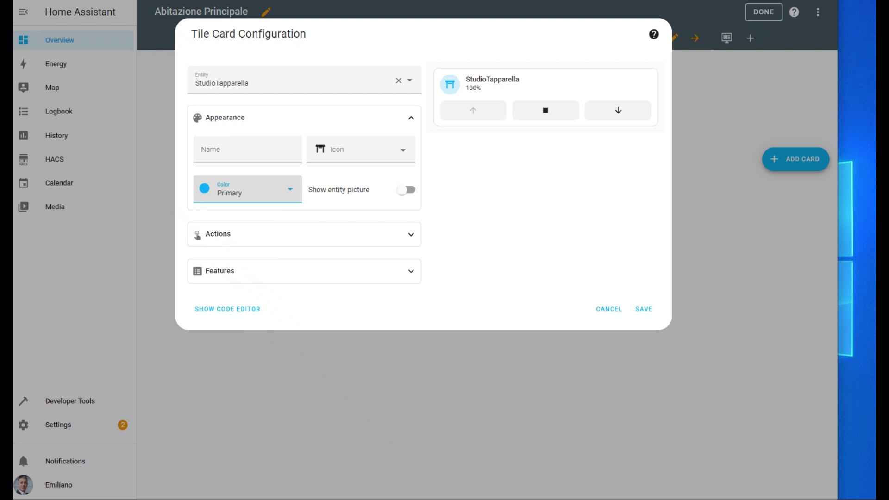
Step: Set the tile's color back to Default color (state), save the card and finish editing the dashboard
{"action": "left_click", "coordinate": [247, 189]}
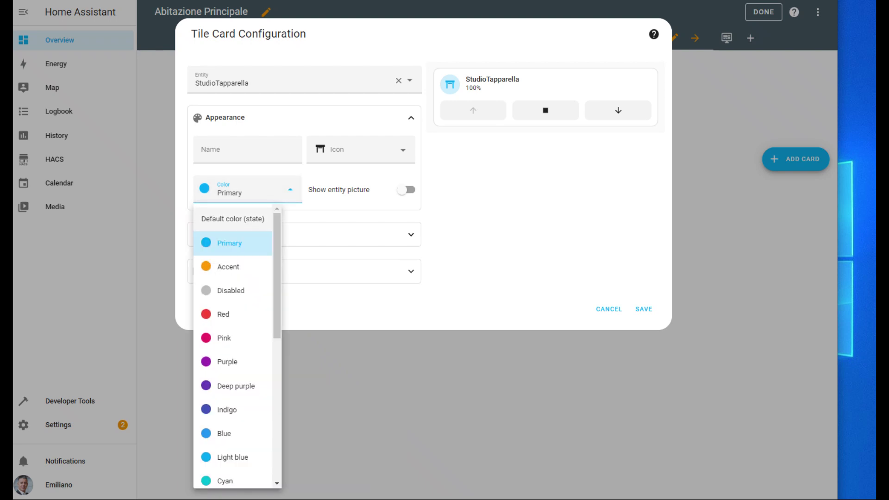
{"action": "key", "text": "Up"}
{"action": "key", "text": "Return"}
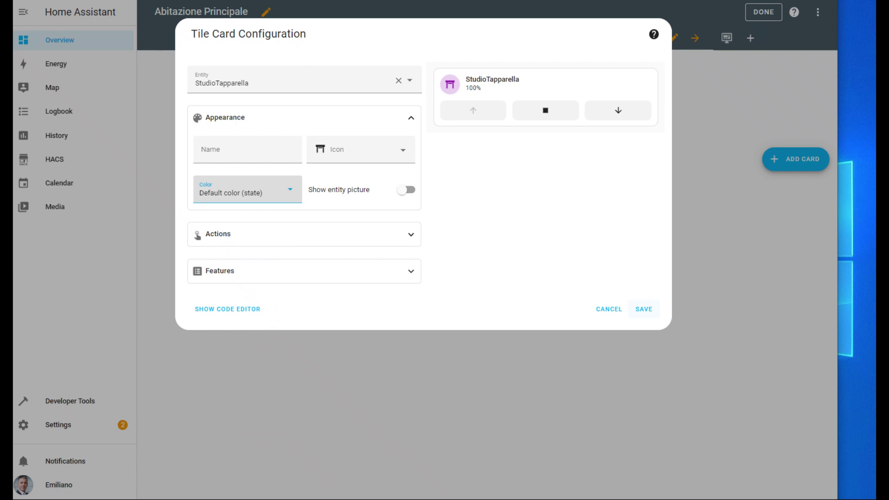
{"action": "left_click", "coordinate": [643, 309]}
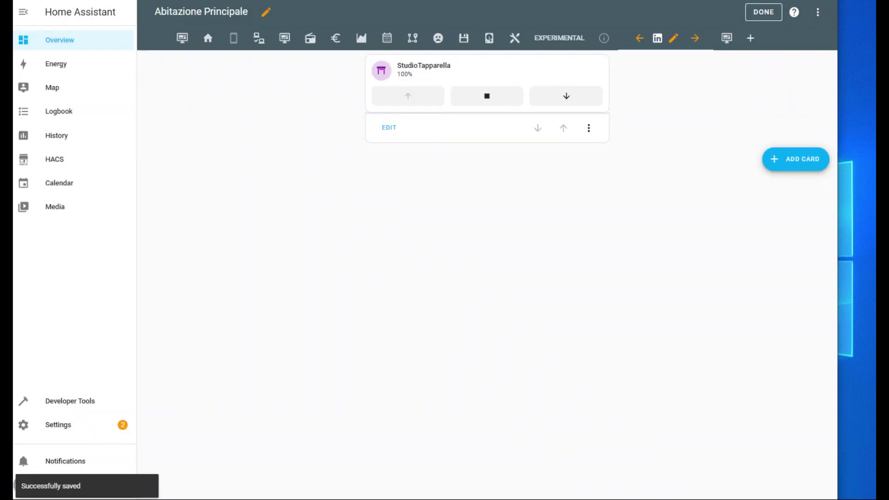
{"action": "left_click", "coordinate": [763, 12]}
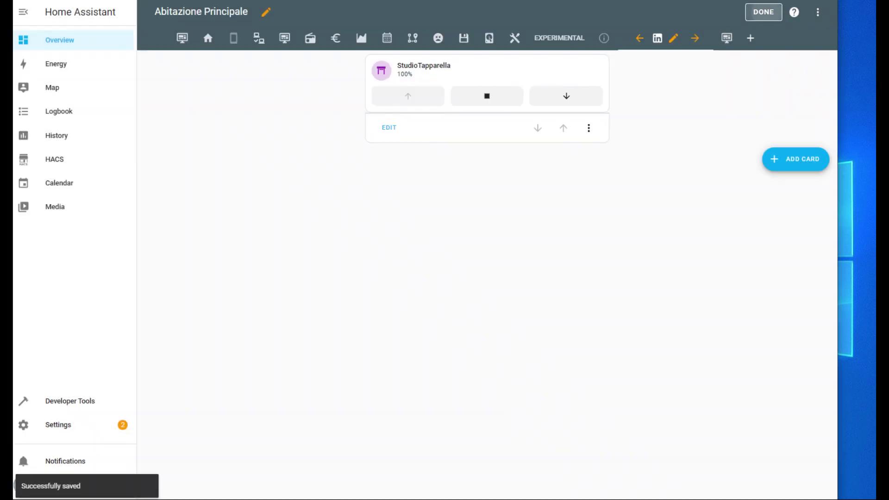
Step: View the StudioTapparella shutter's info dialog with its position control, and close it
{"action": "left_click", "coordinate": [424, 45]}
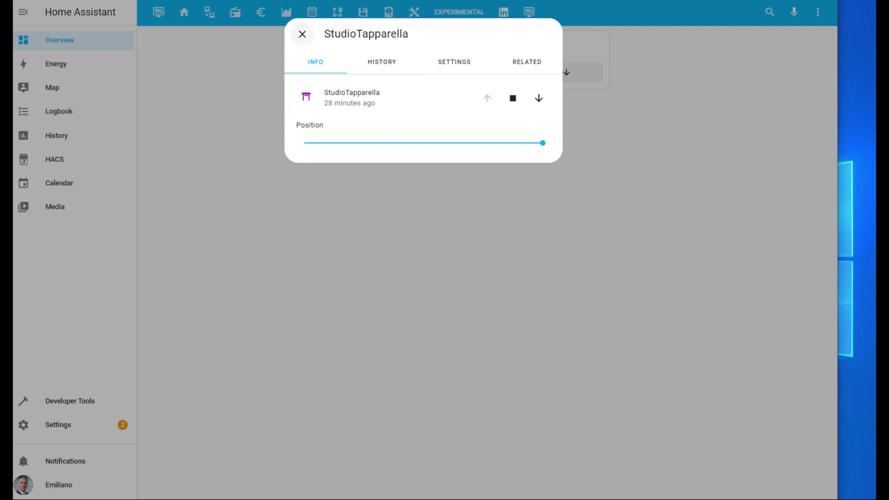
{"action": "left_click", "coordinate": [303, 33]}
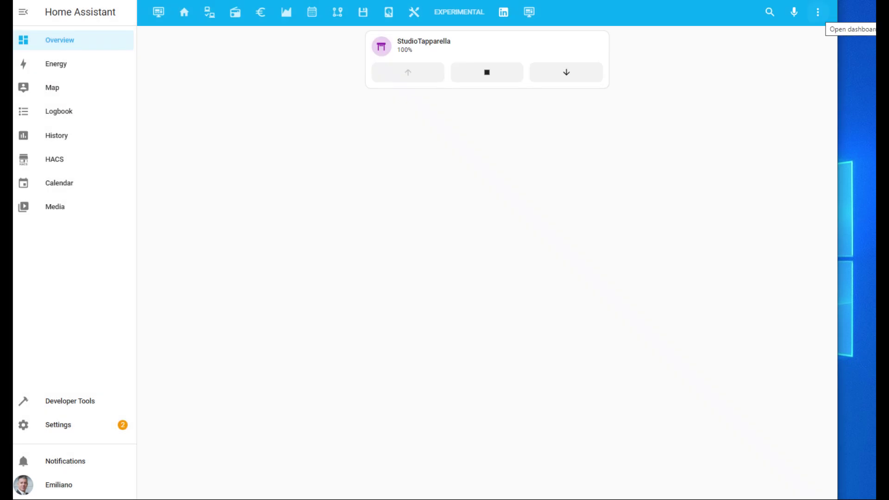
Step: Return to dashboard editing and start another Tile card in the LinkedIn view
{"action": "left_click", "coordinate": [818, 12]}
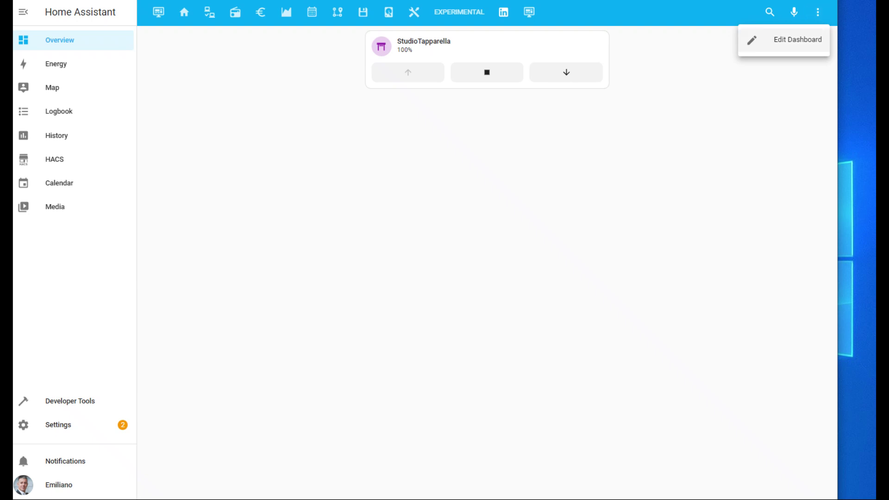
{"action": "left_click", "coordinate": [783, 40]}
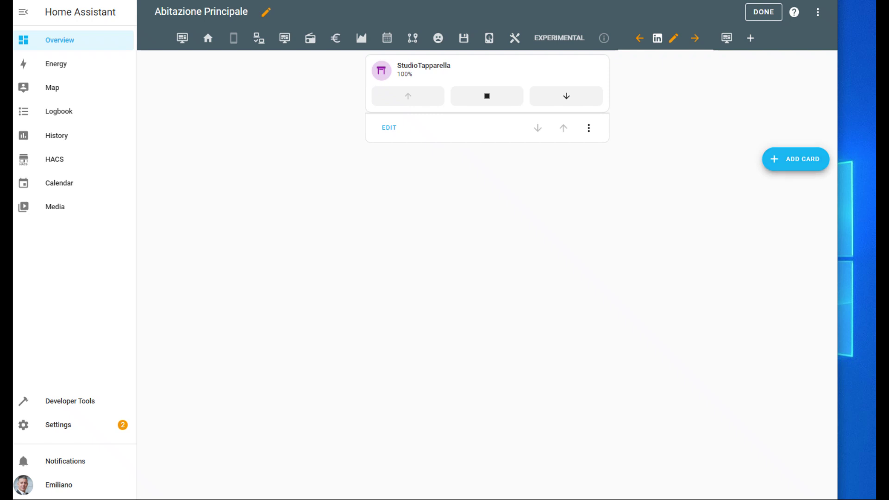
{"action": "left_click", "coordinate": [795, 159]}
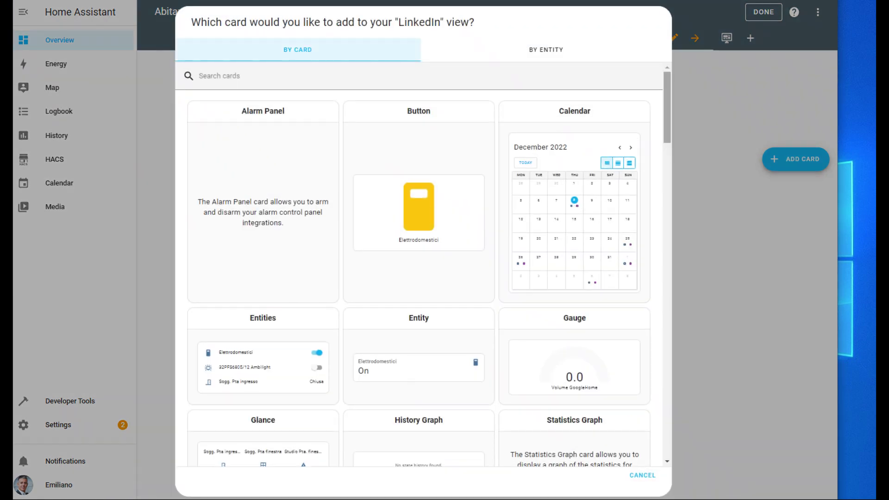
{"action": "scroll", "coordinate": [423, 264], "scroll_direction": "down", "scroll_amount": 9}
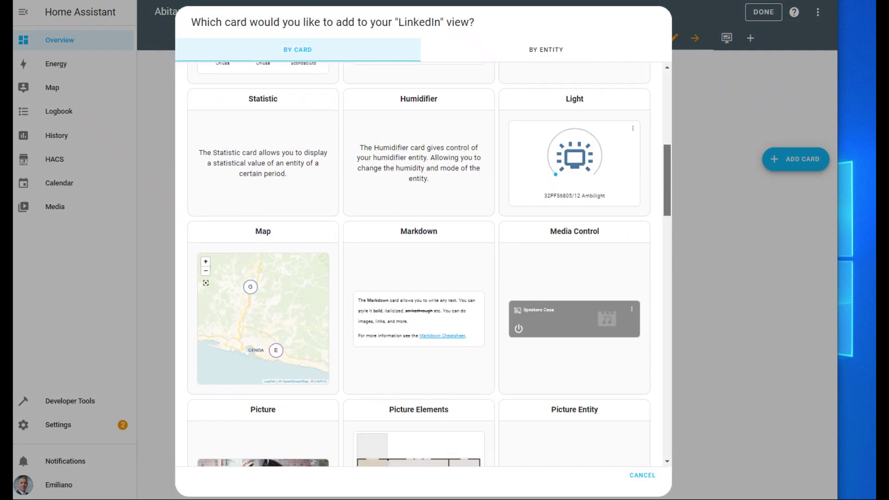
{"action": "scroll", "coordinate": [423, 264], "scroll_direction": "down", "scroll_amount": 10}
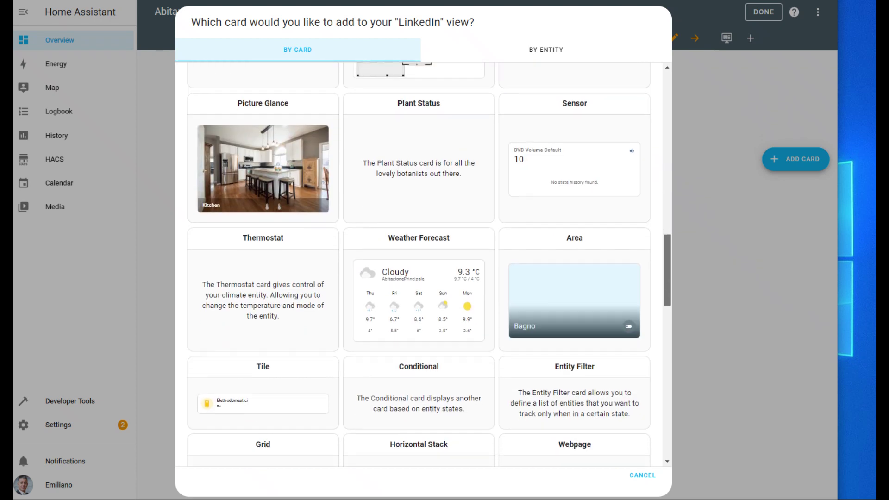
{"action": "scroll", "coordinate": [423, 264], "scroll_direction": "down", "scroll_amount": 2}
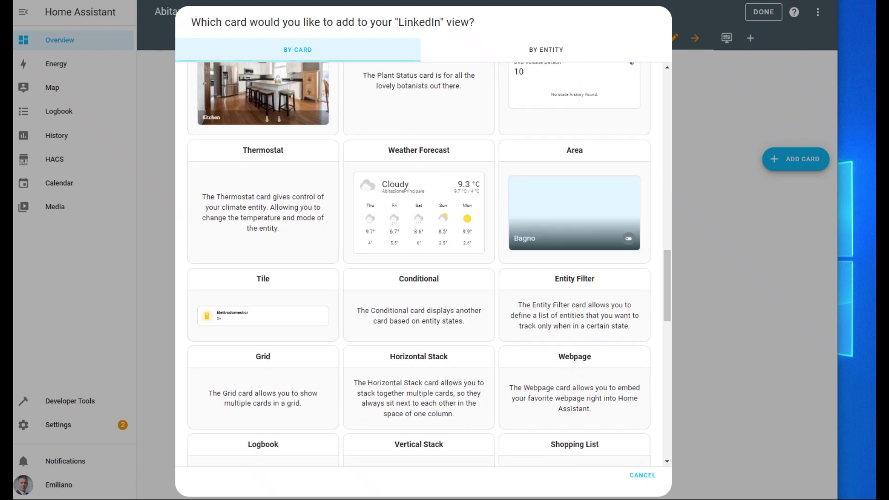
{"action": "left_click", "coordinate": [263, 304]}
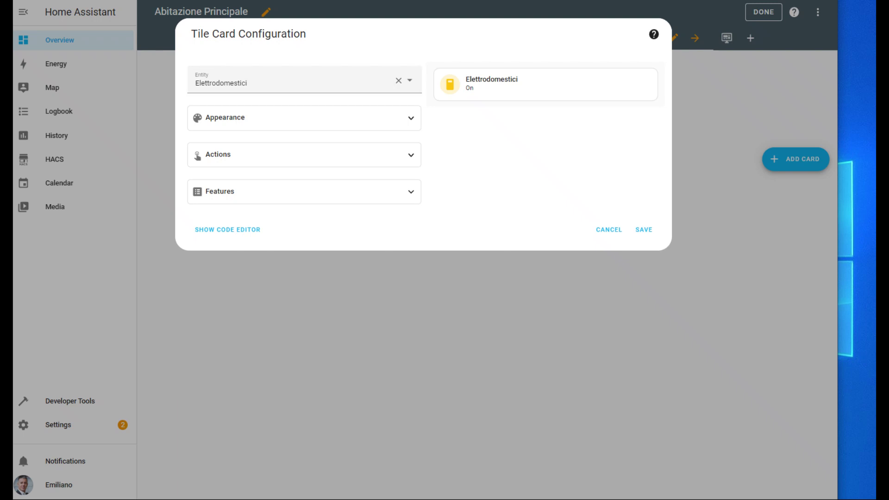
Step: Set the new tile card's entity to the Lavatrice switch (switch.presalavatrice)
{"action": "left_click", "coordinate": [397, 80]}
{"action": "type", "text": "lavatrice"}
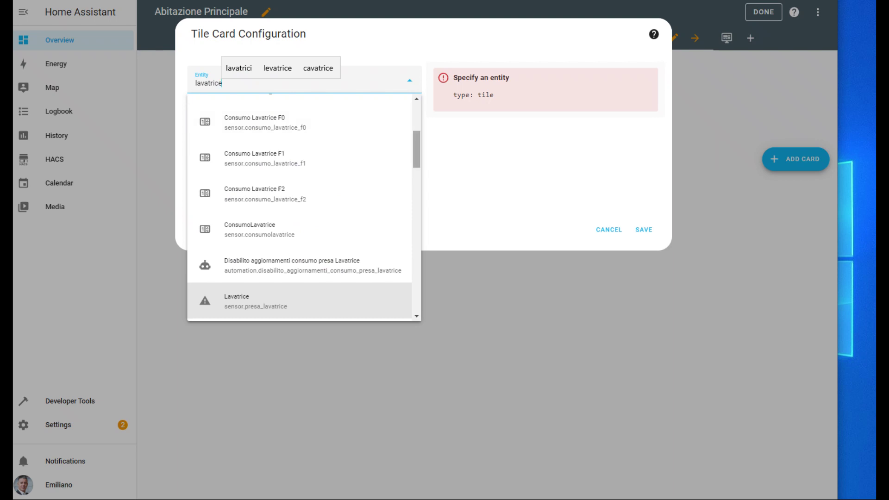
{"action": "scroll", "coordinate": [305, 208], "scroll_direction": "down", "scroll_amount": 3}
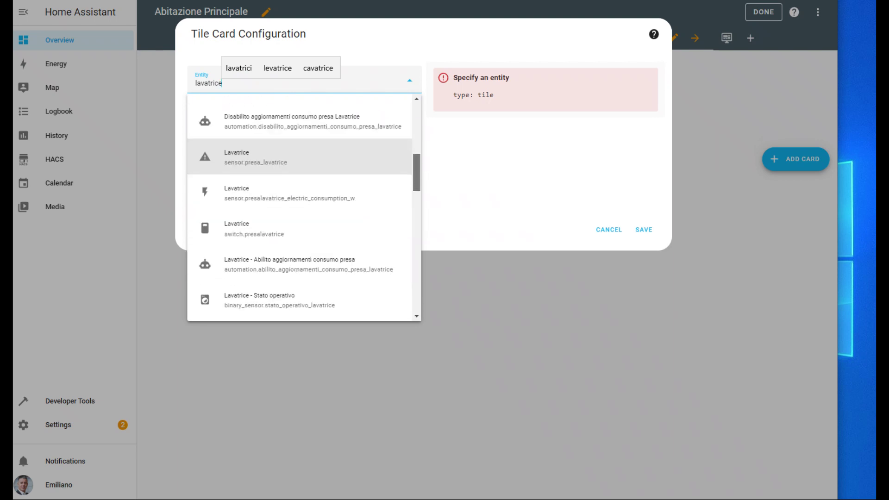
{"action": "left_click", "coordinate": [300, 224]}
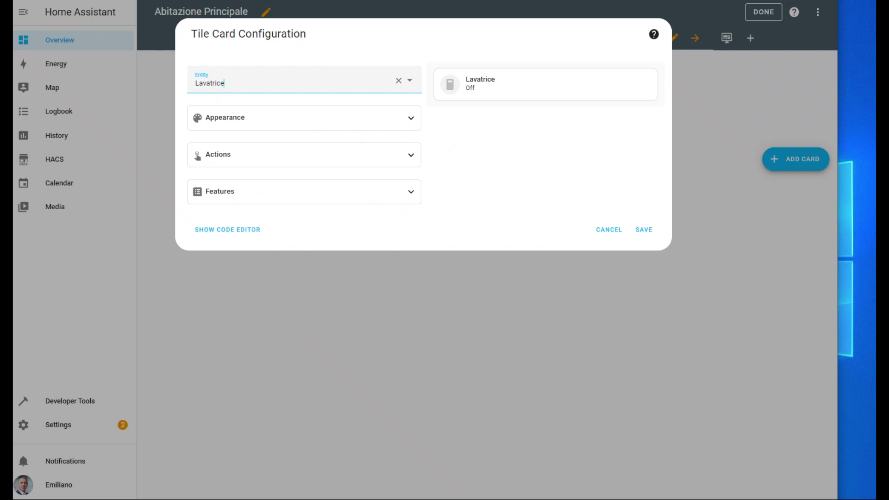
Step: Check the features available for the Lavatrice tile, save the card and finish editing the dashboard
{"action": "key", "text": "Return"}
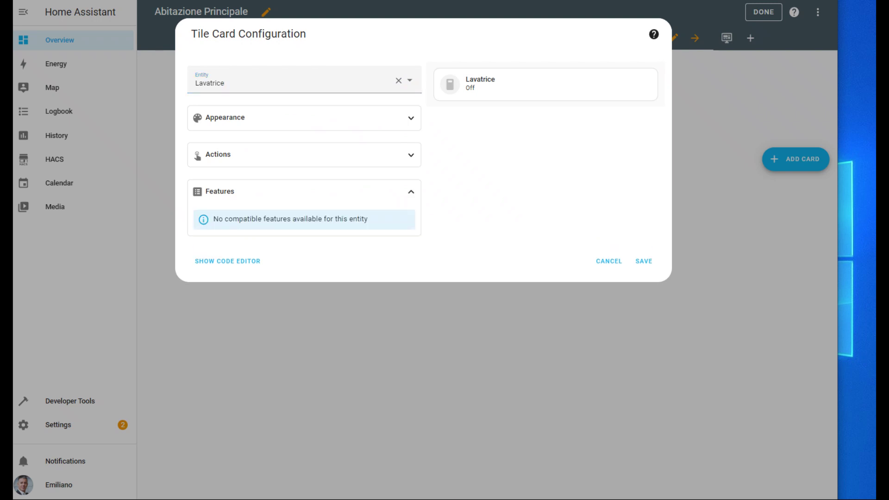
{"action": "left_click_drag", "start_coordinate": [213, 219], "coordinate": [368, 219]}
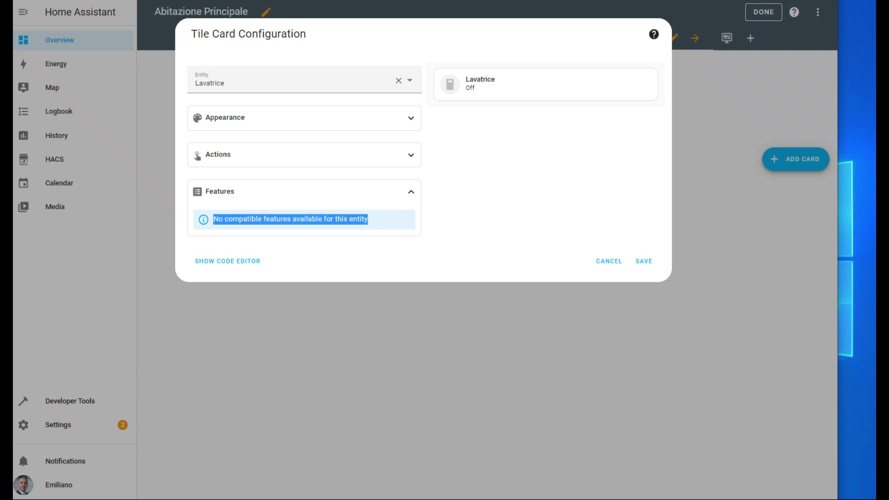
{"action": "left_click", "coordinate": [368, 219]}
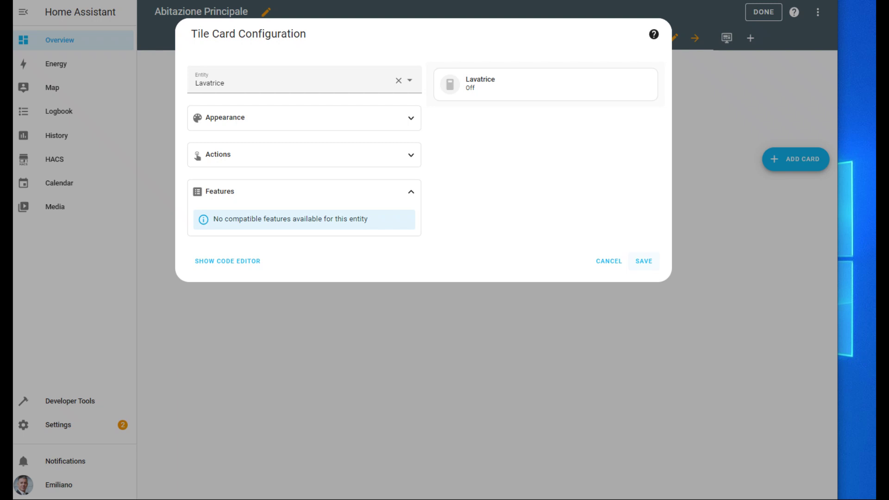
{"action": "left_click", "coordinate": [644, 261]}
{"action": "left_click", "coordinate": [763, 12]}
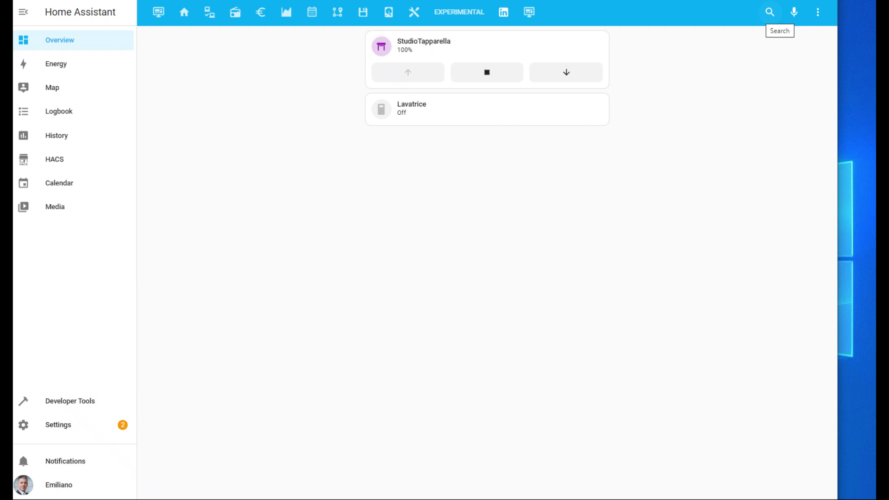